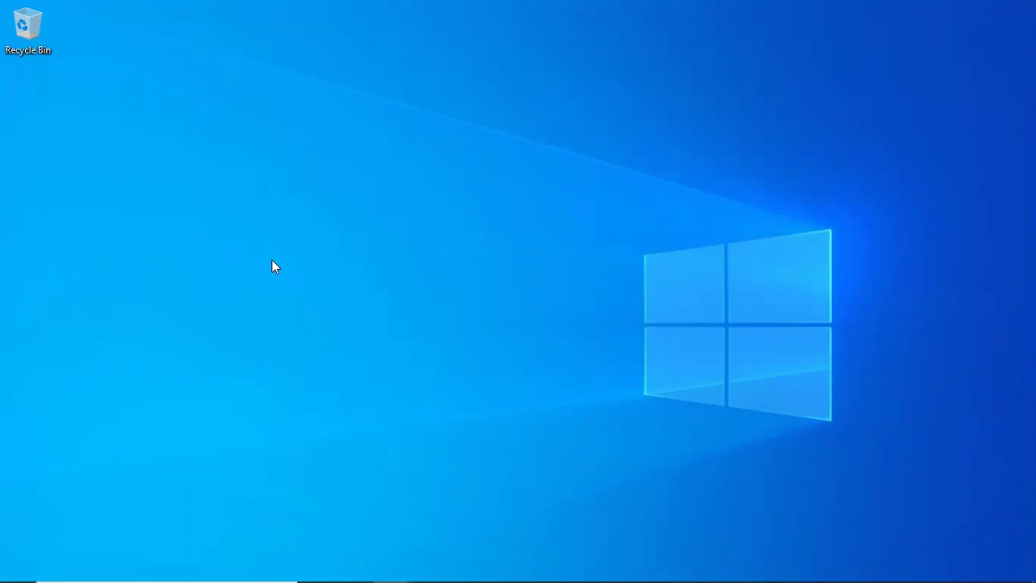
pyautogui.rightClick(383, 193)
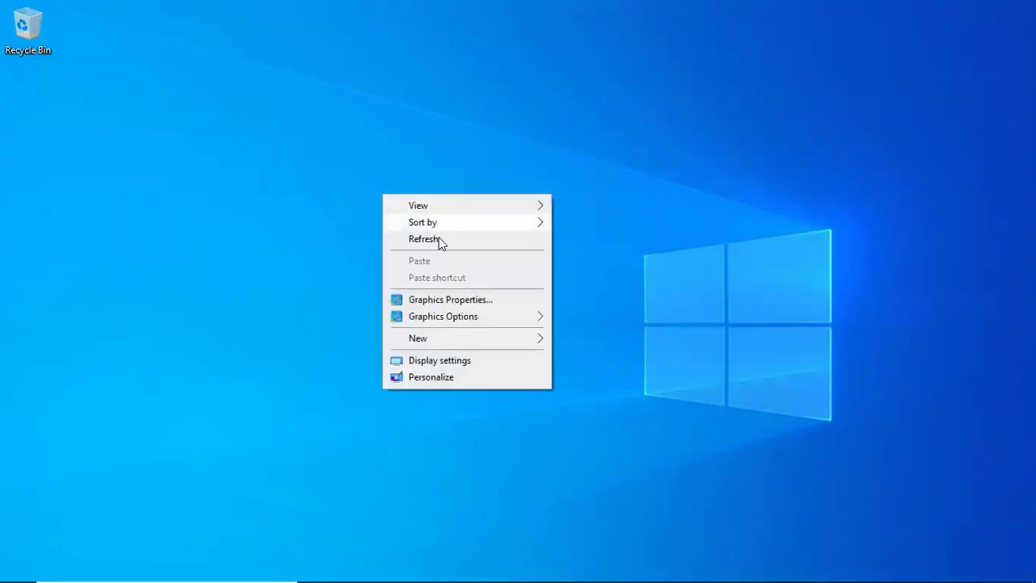
pyautogui.click(441, 243)
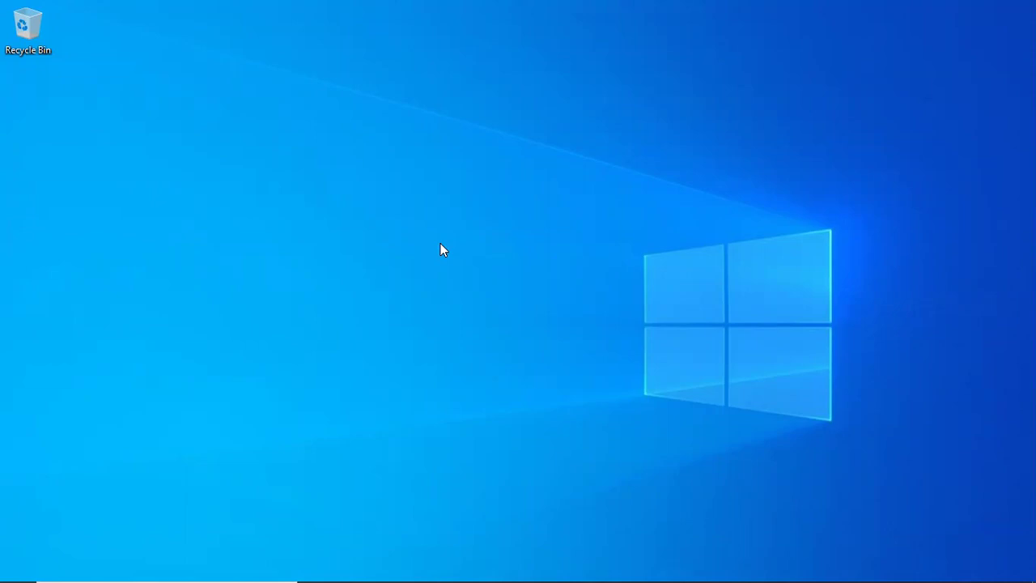
# Step: Switch to Notepad, copy the whole VMware Workstation 15.5.2 download link, and minimize the note
pyautogui.hotkey('alt', 'Tab')
pyautogui.hotkey('alt', 'Tab')
pyautogui.hotkey('alt', 'Tab')
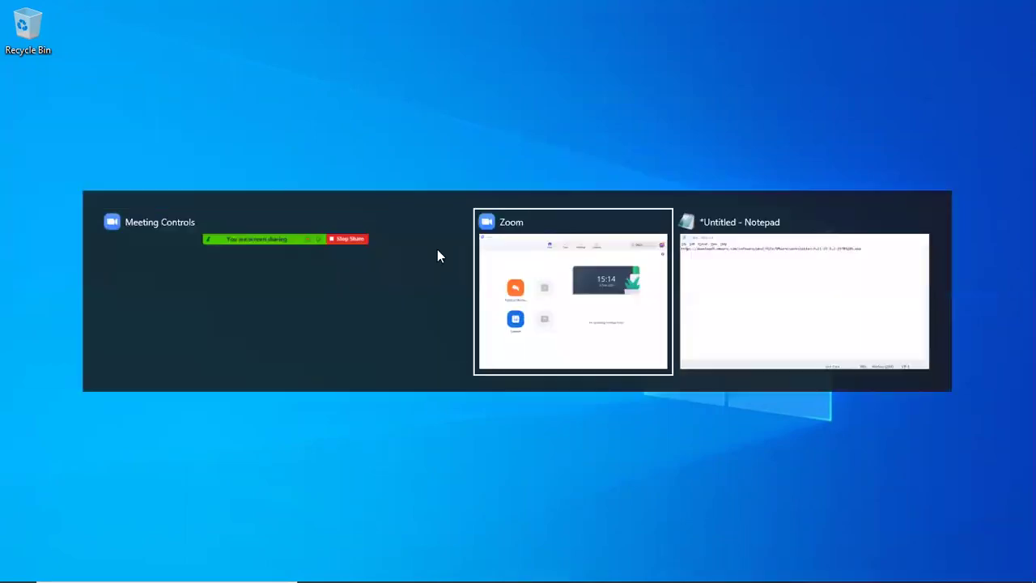
pyautogui.click(667, 146)
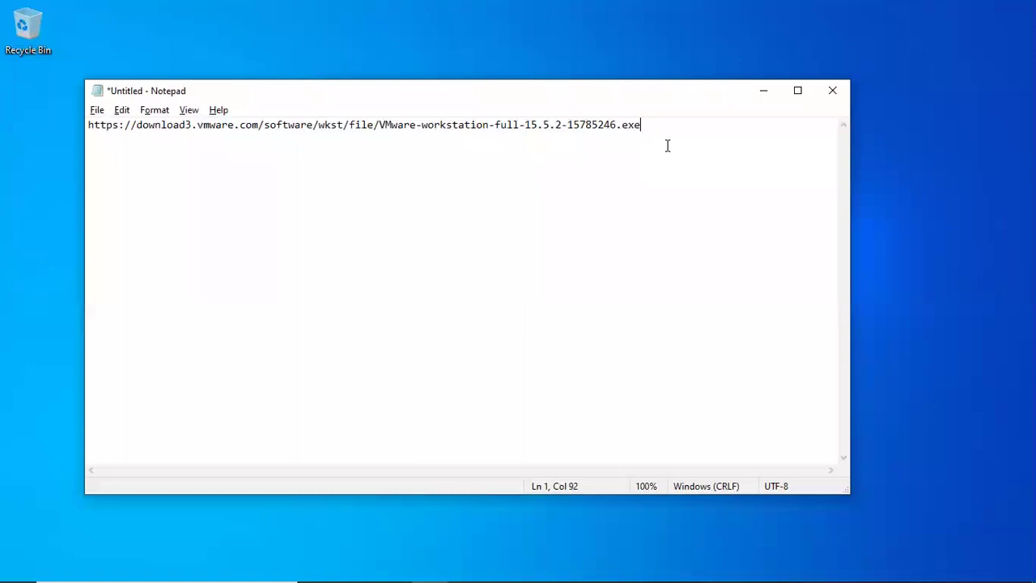
pyautogui.hotkey('ctrl', 'a')
pyautogui.hotkey('ctrl', 'c')
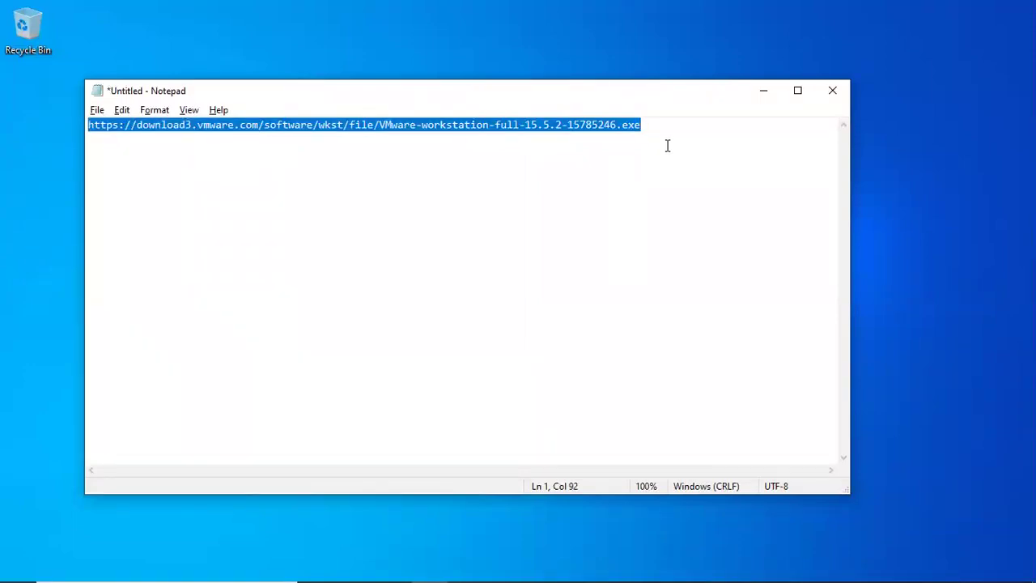
pyautogui.click(763, 92)
# Step: Open Google Chrome and start downloading VMware-workstation-full-15.5.2-15785246.exe from the copied link
pyautogui.press('super')
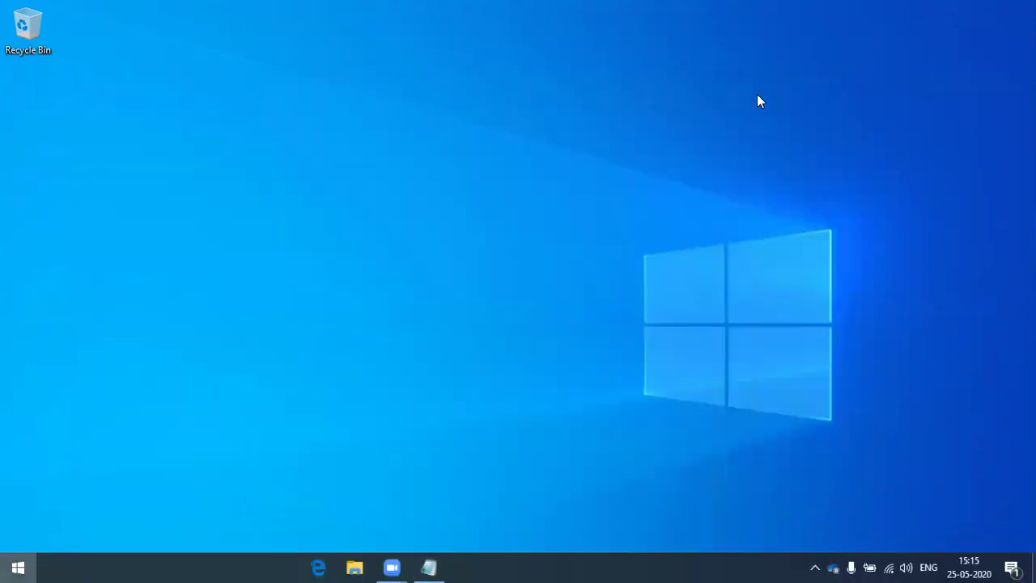
pyautogui.click(128, 566)
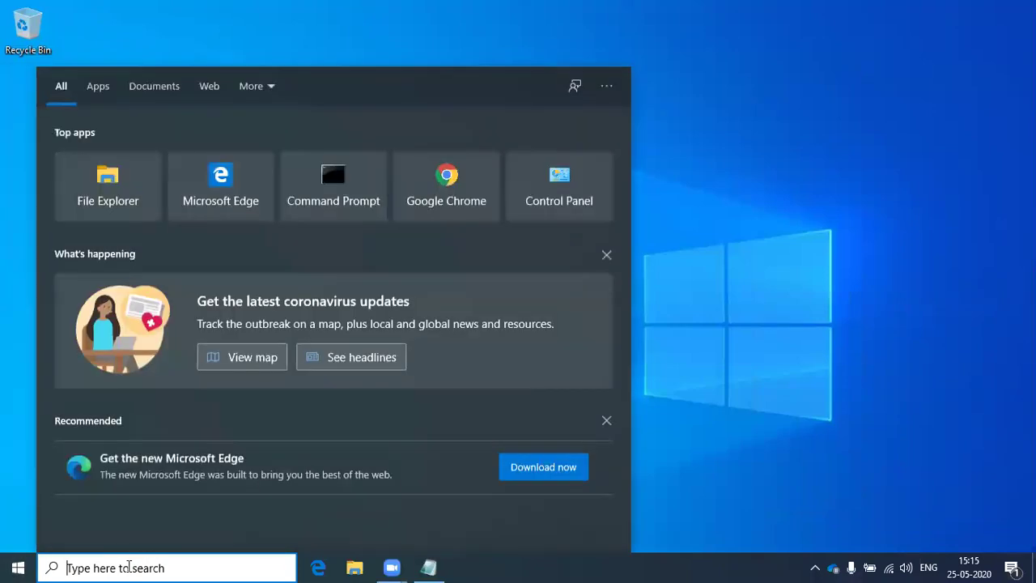
pyautogui.write('ch')
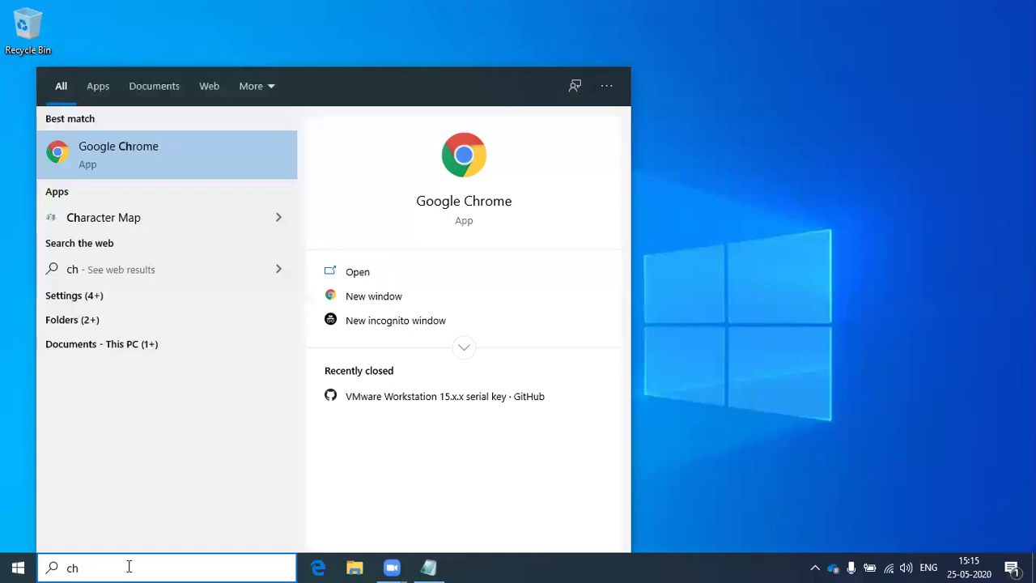
pyautogui.press('Return')
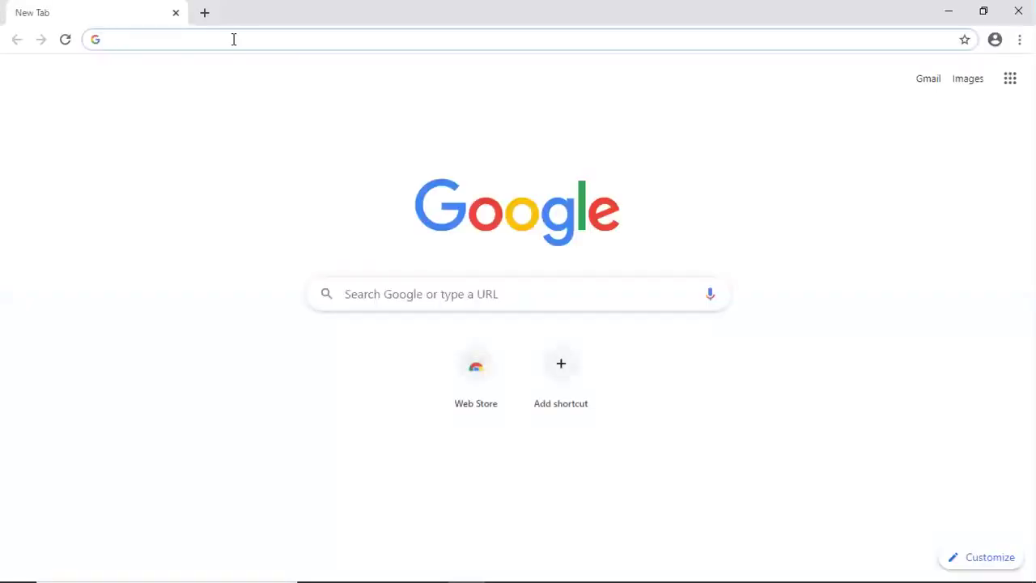
pyautogui.hotkey('ctrl', 'v')
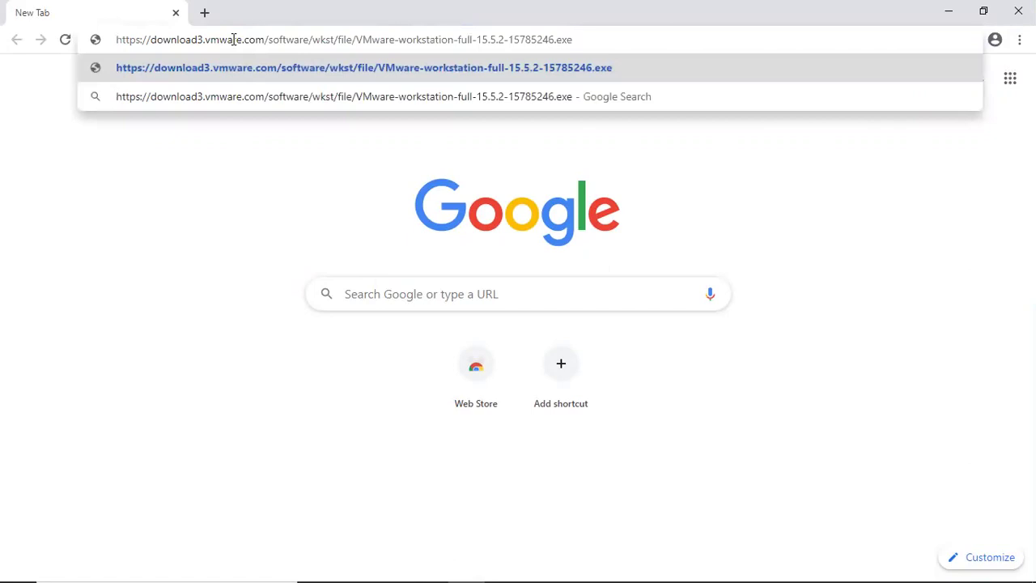
pyautogui.press('Return')
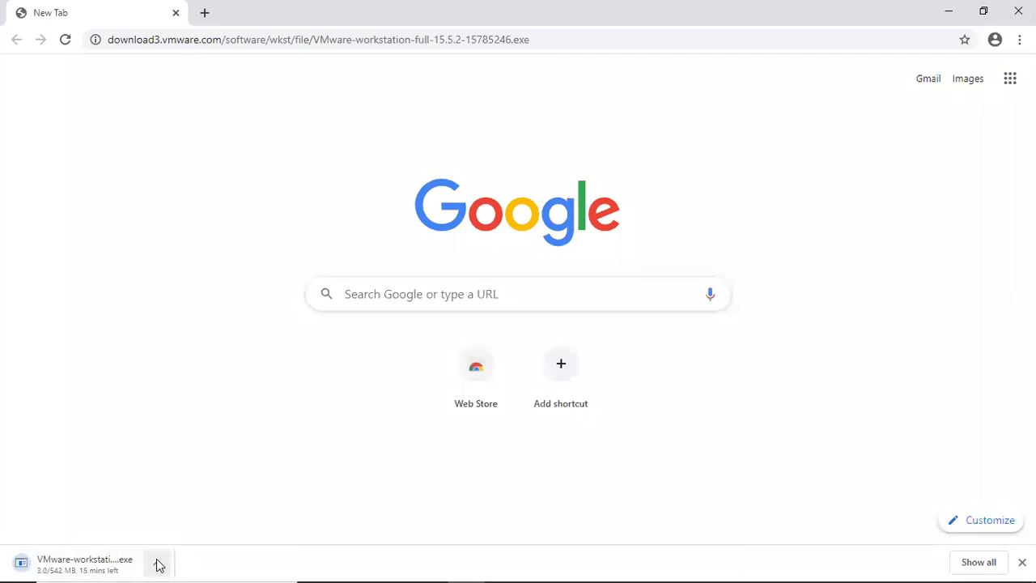
# Step: Cancel the running VMware Workstation download and minimize the browser
pyautogui.click(158, 565)
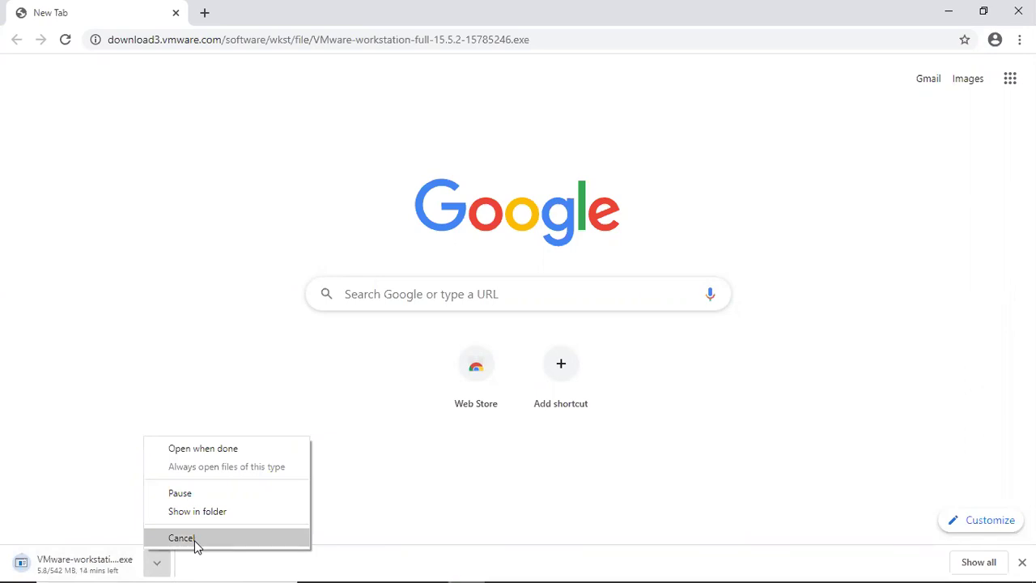
pyautogui.click(181, 537)
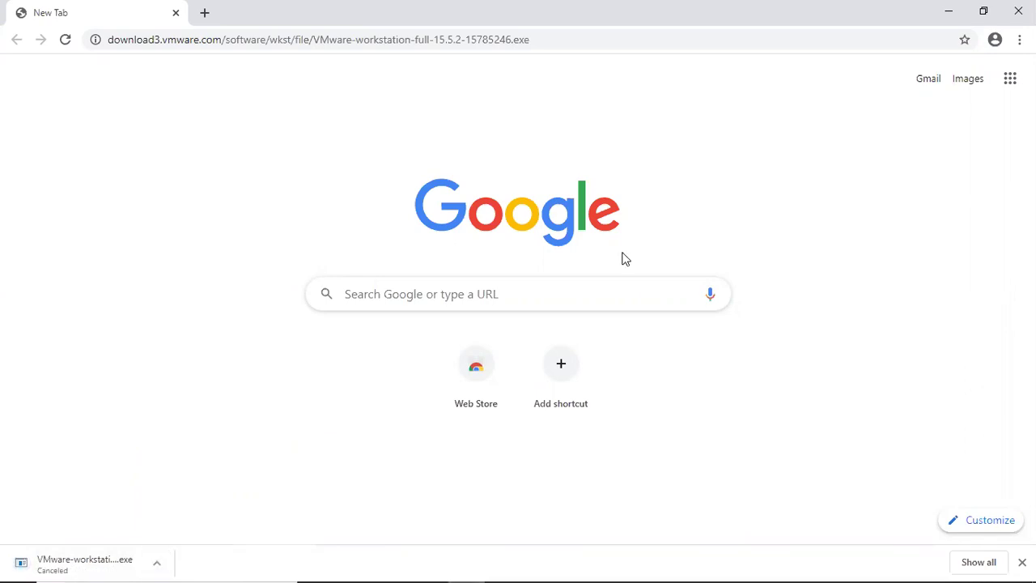
pyautogui.click(949, 11)
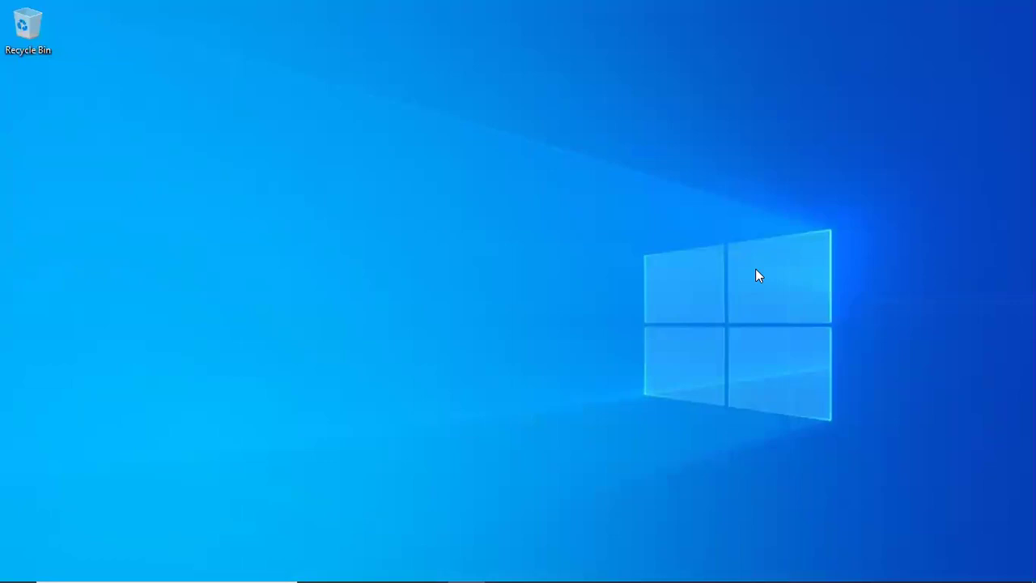
# Step: Open the Downloads folder in File Explorer and run VMware-workstation-full-15.5.2-15785246 as administrator
pyautogui.press('super+e')
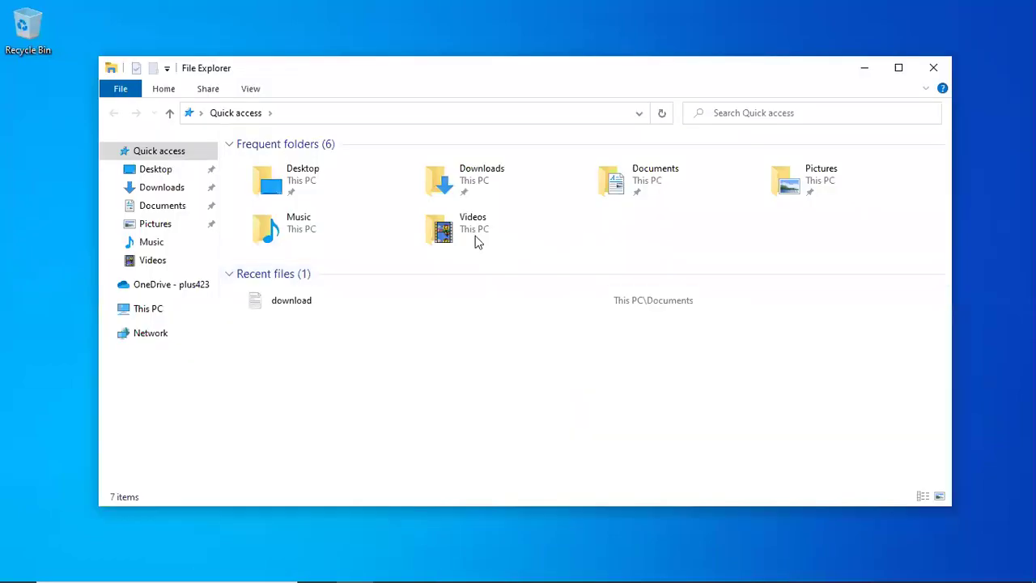
pyautogui.click(161, 187)
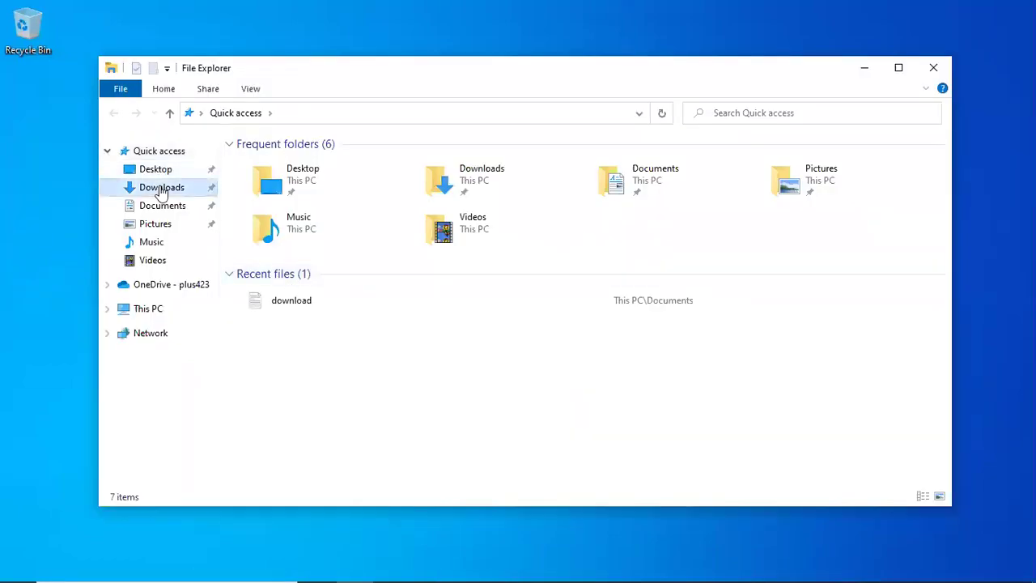
pyautogui.click(899, 68)
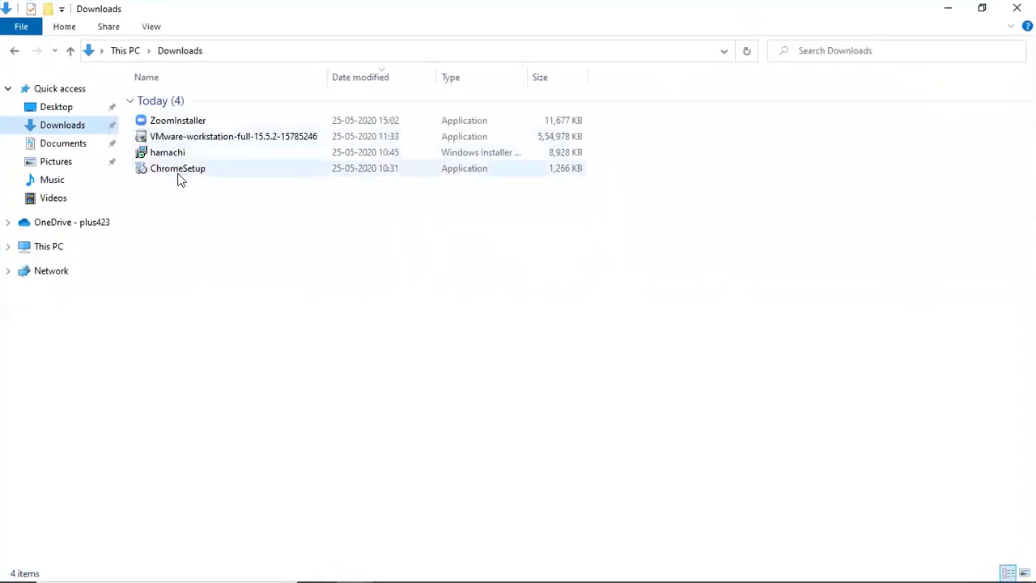
pyautogui.click(172, 142)
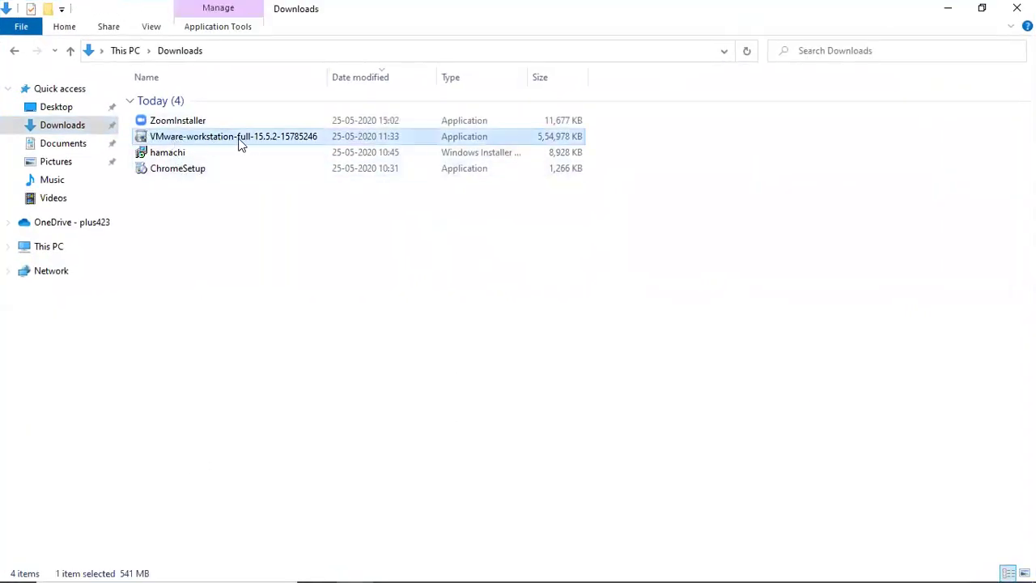
pyautogui.rightClick(366, 139)
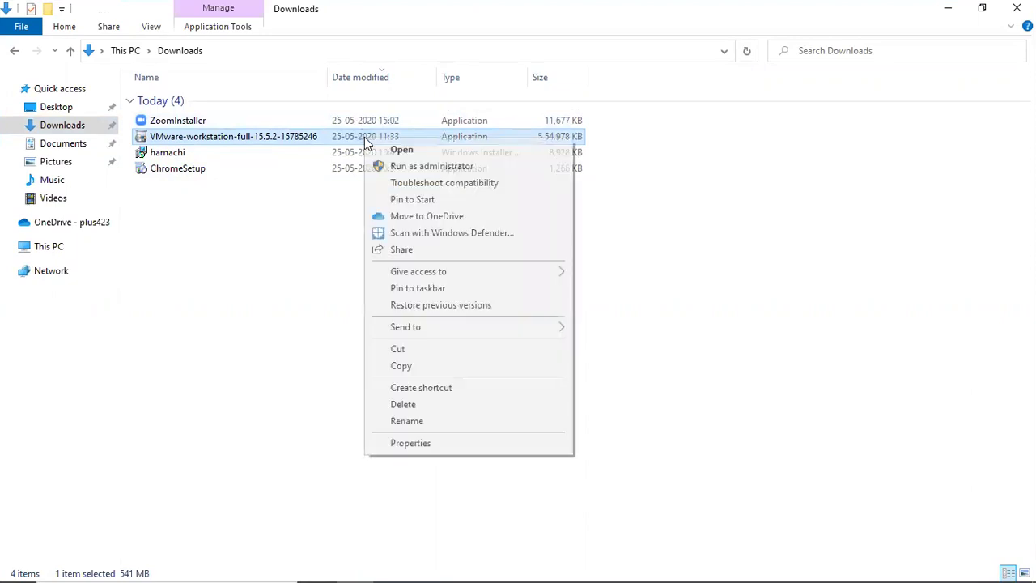
pyautogui.click(429, 167)
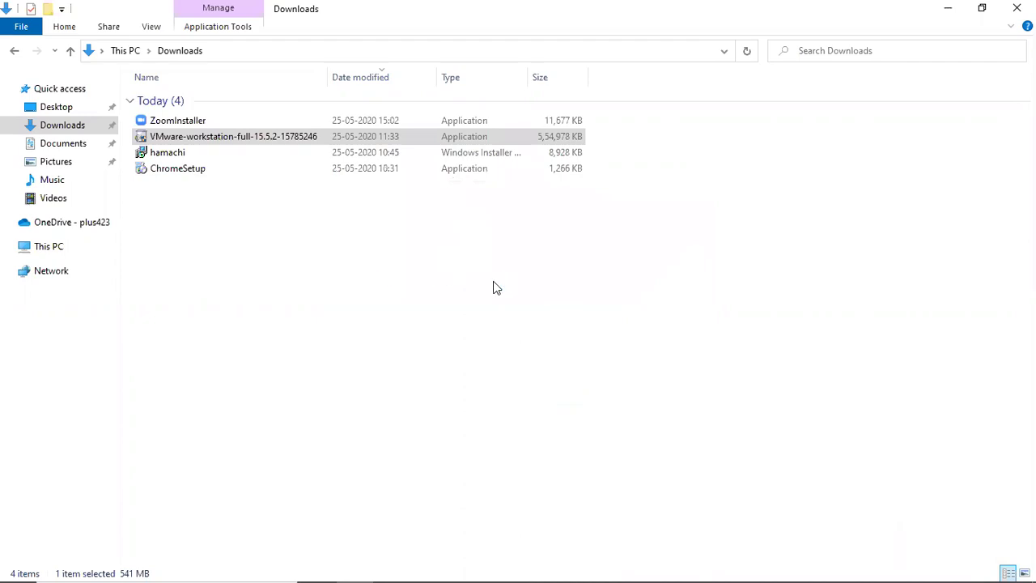
pyautogui.click(946, 9)
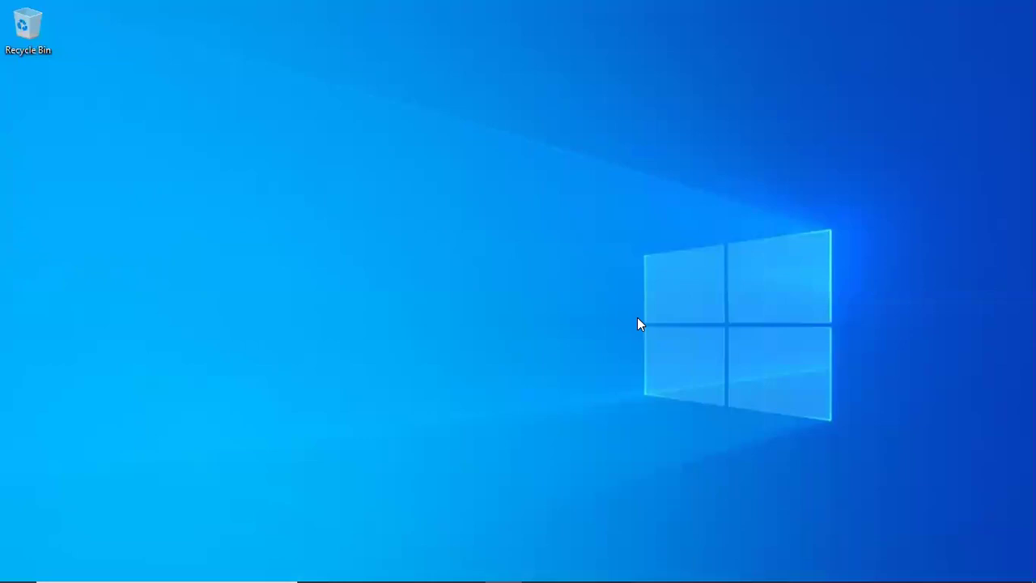
pyautogui.hotkey('alt', 'Tab')
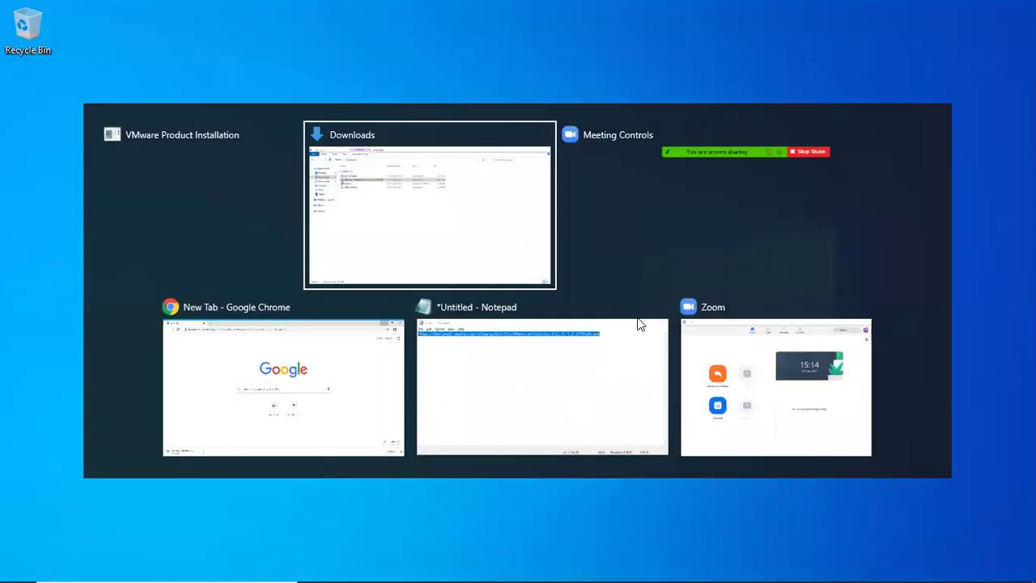
pyautogui.press('Tab')
pyautogui.press('Tab')
pyautogui.press('Tab')
pyautogui.press('Tab')
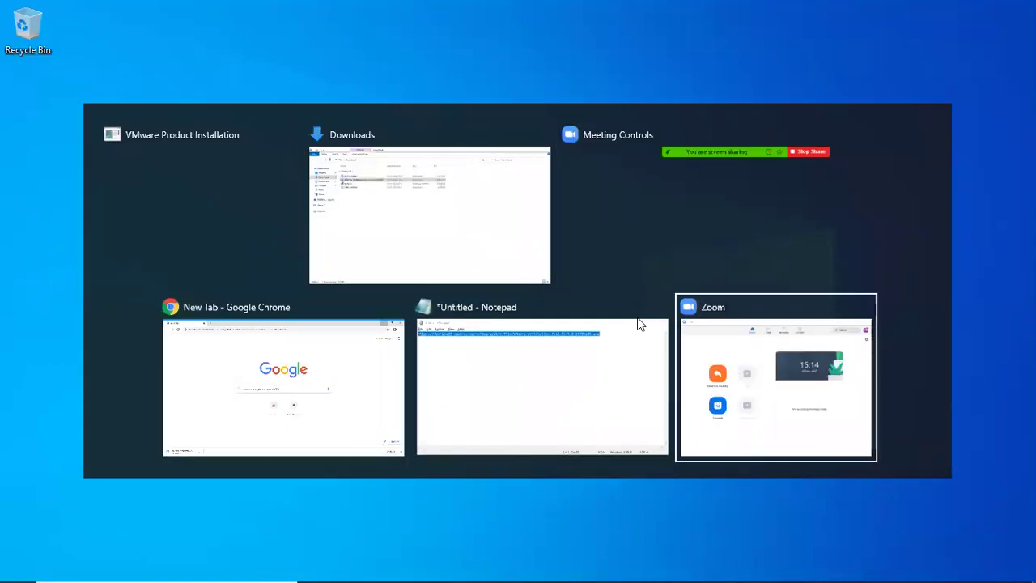
pyautogui.press('Tab')
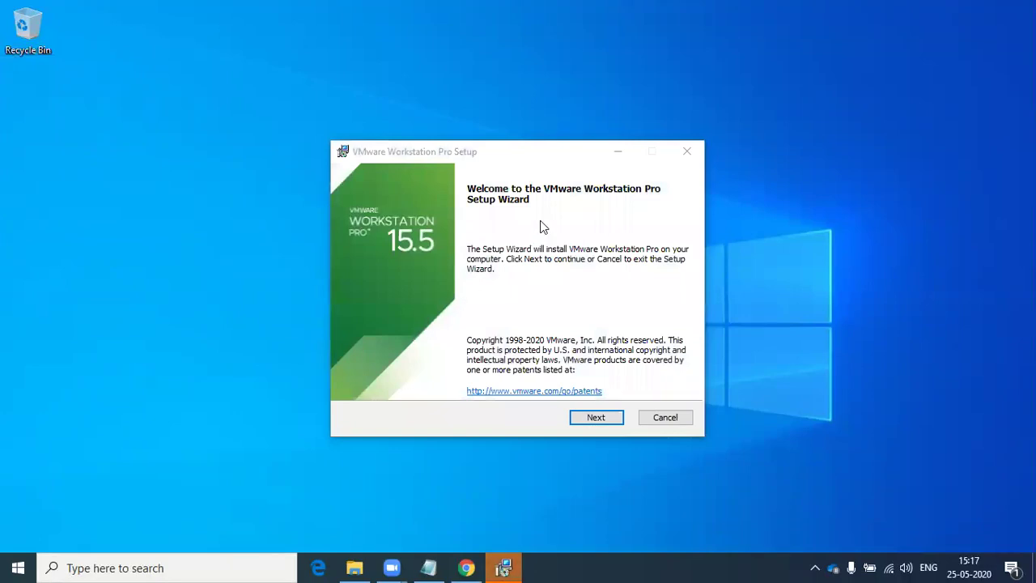
# Step: Proceed past the setup wizard's welcome page, accept the End-User License Agreement terms, and continue
pyautogui.click(596, 417)
pyautogui.click(478, 389)
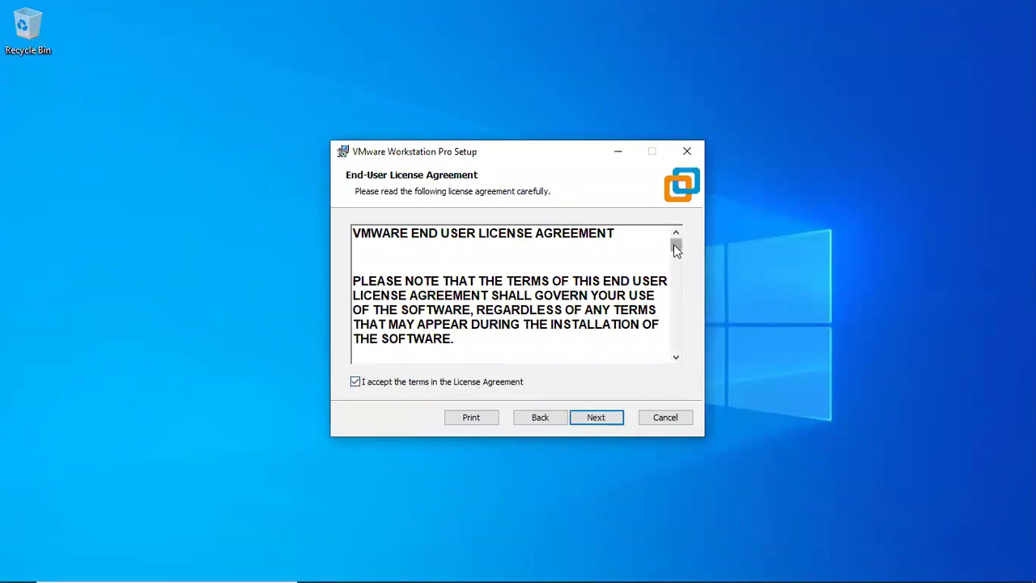
pyautogui.moveTo(676, 245); pyautogui.dragTo(678, 314)
pyautogui.scroll(-3, 677, 344)
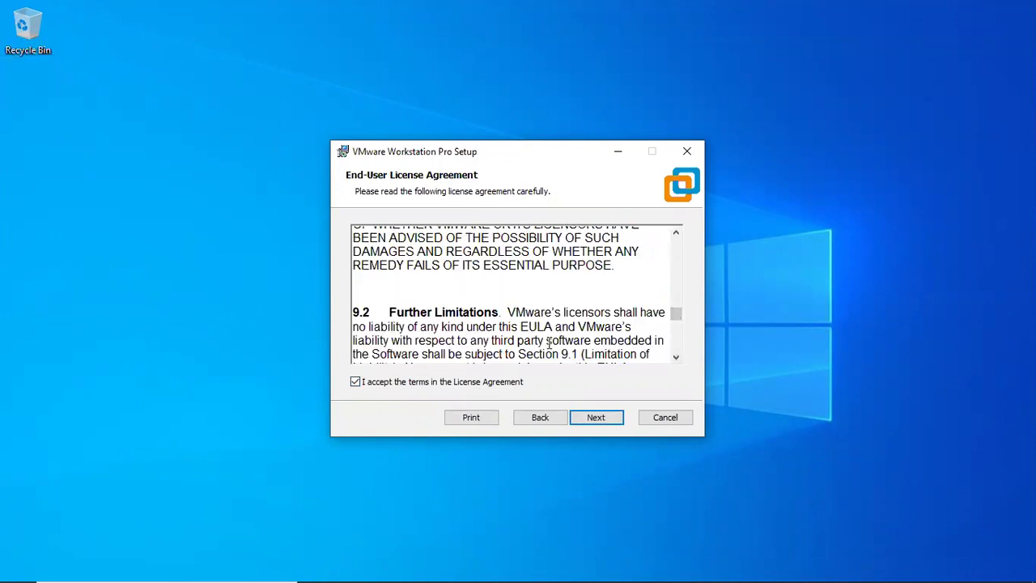
pyautogui.click(597, 417)
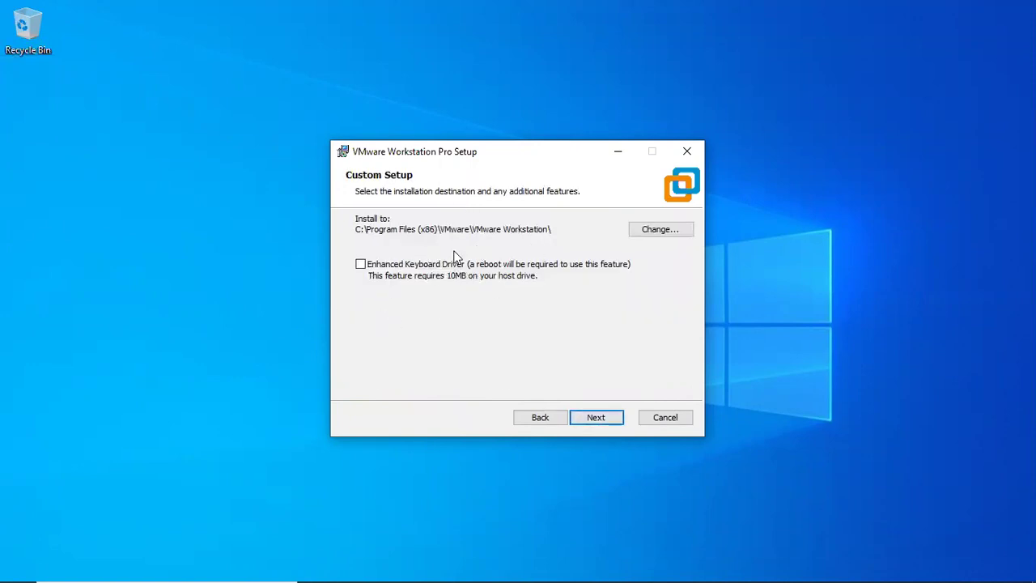
# Step: Leave the Enhanced Keyboard Driver unselected, keep the default install location, and continue past the User Experience Settings
pyautogui.click(361, 264)
pyautogui.click(361, 264)
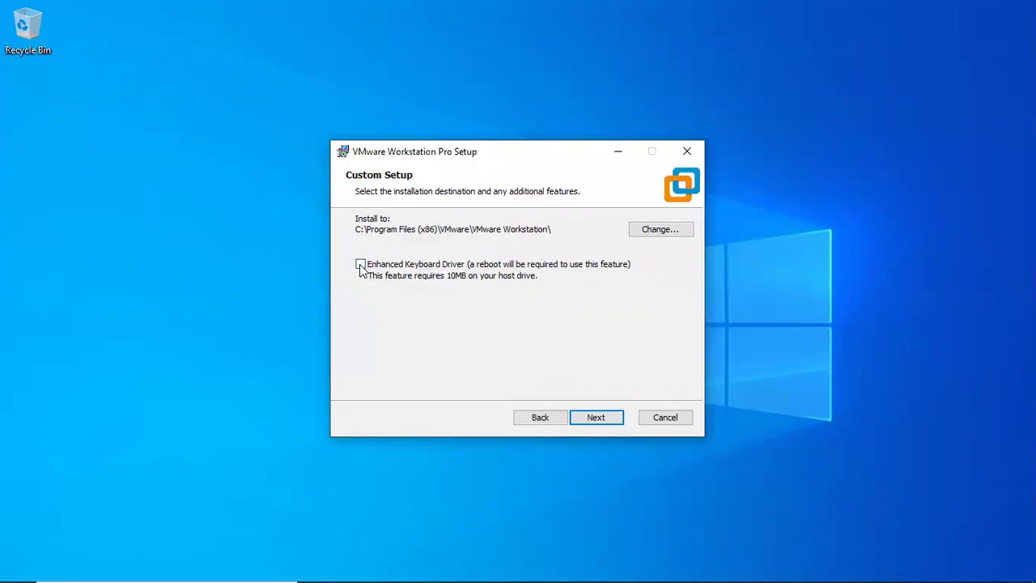
pyautogui.click(592, 418)
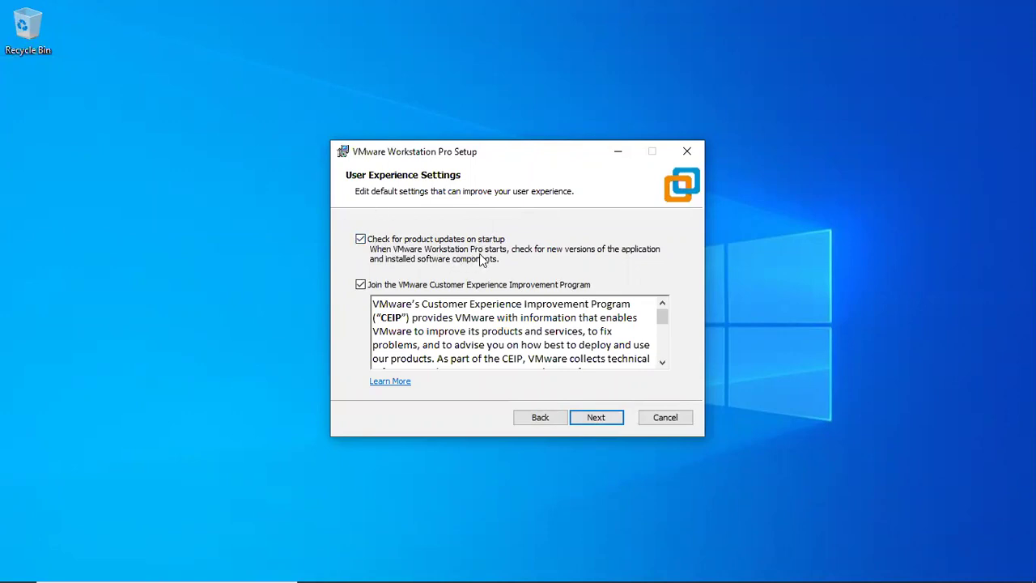
pyautogui.click(456, 289)
pyautogui.click(601, 424)
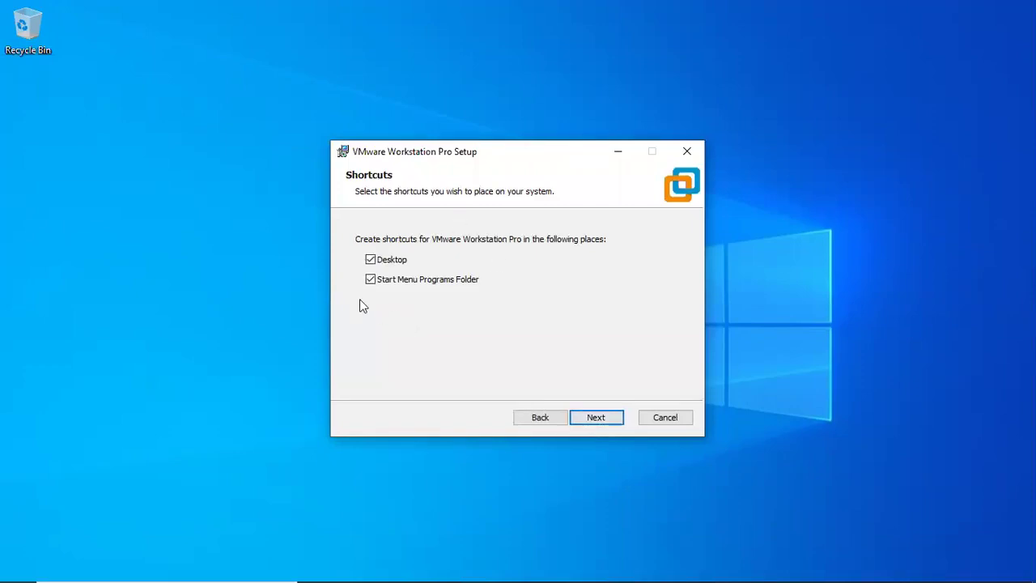
# Step: Keep the Desktop and Start Menu Programs Folder shortcuts selected and start installing VMware Workstation Pro
pyautogui.click(608, 418)
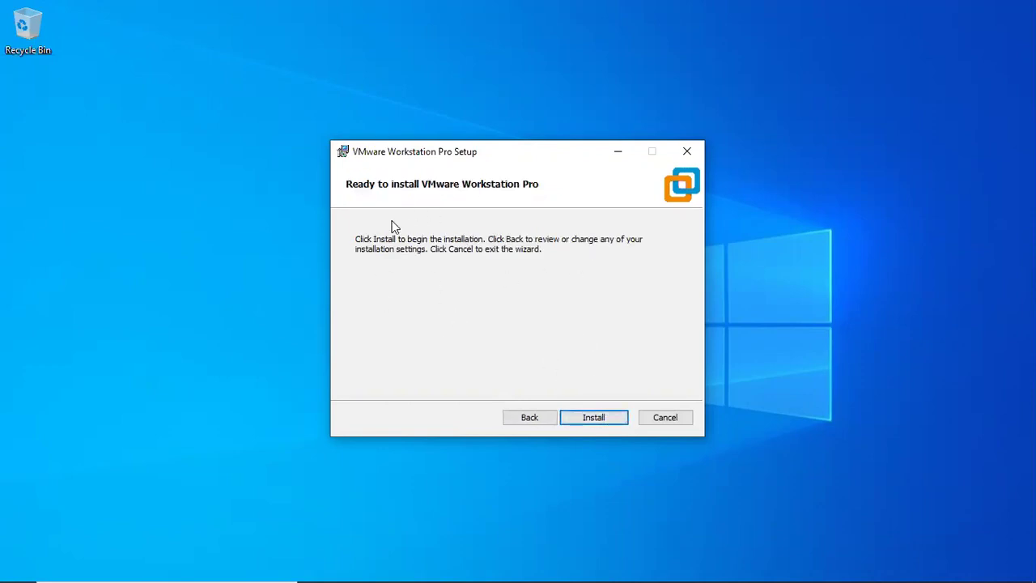
pyautogui.click(594, 416)
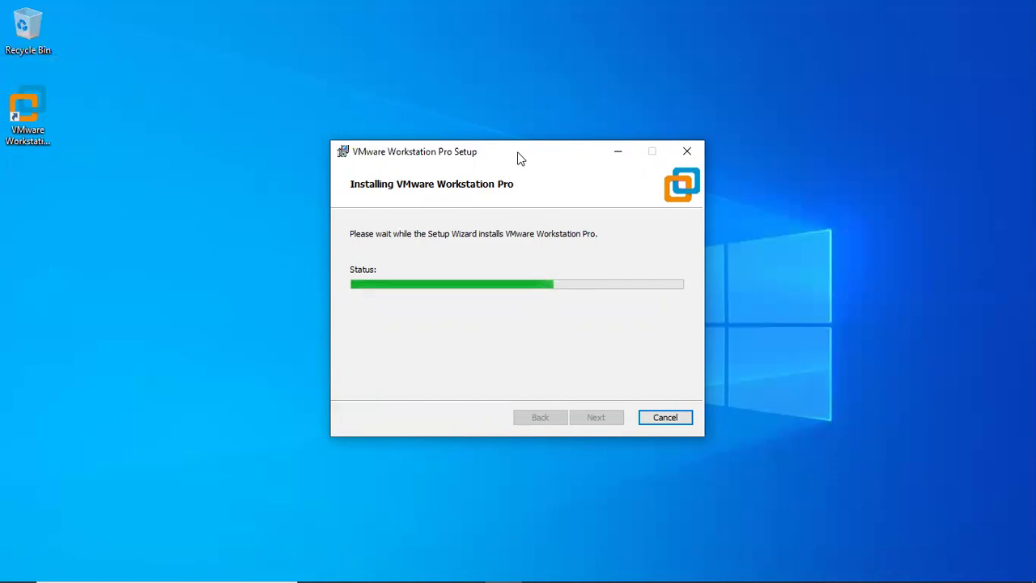
pyautogui.moveTo(519, 154); pyautogui.dragTo(469, 154)
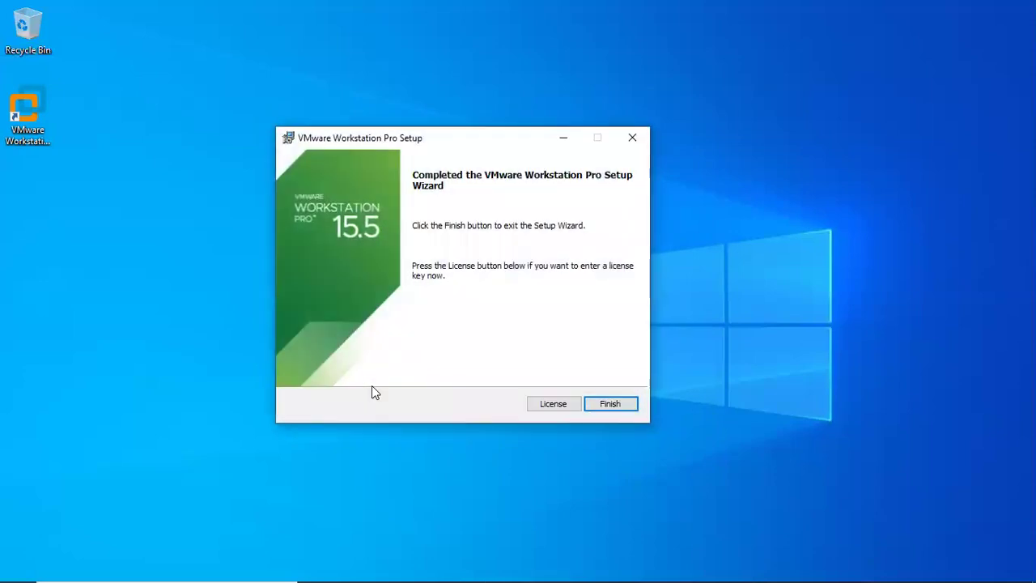
# Step: Bring up the license key page, skip it with the key left blank, and finish the setup wizard
pyautogui.click(553, 404)
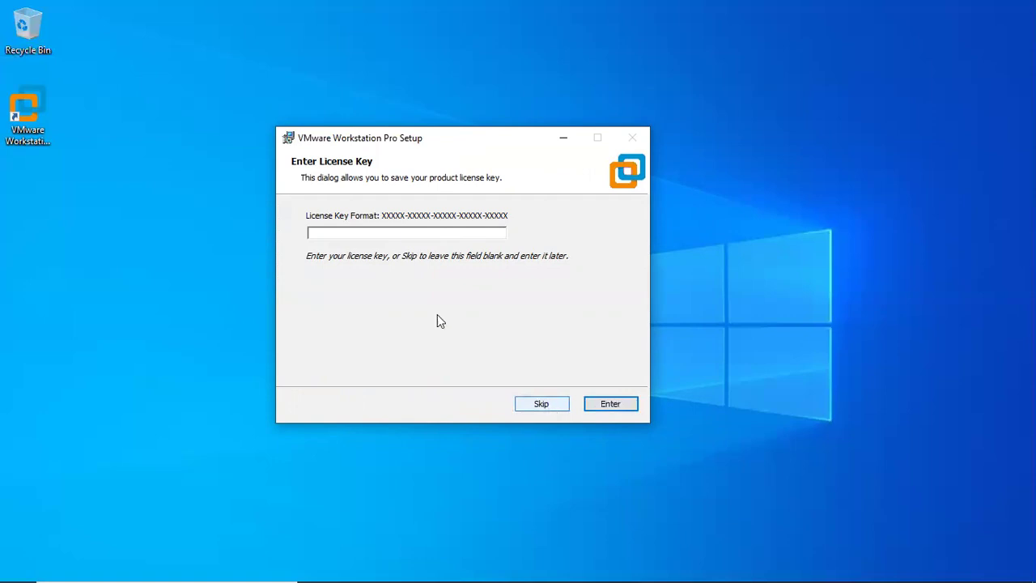
pyautogui.click(427, 232)
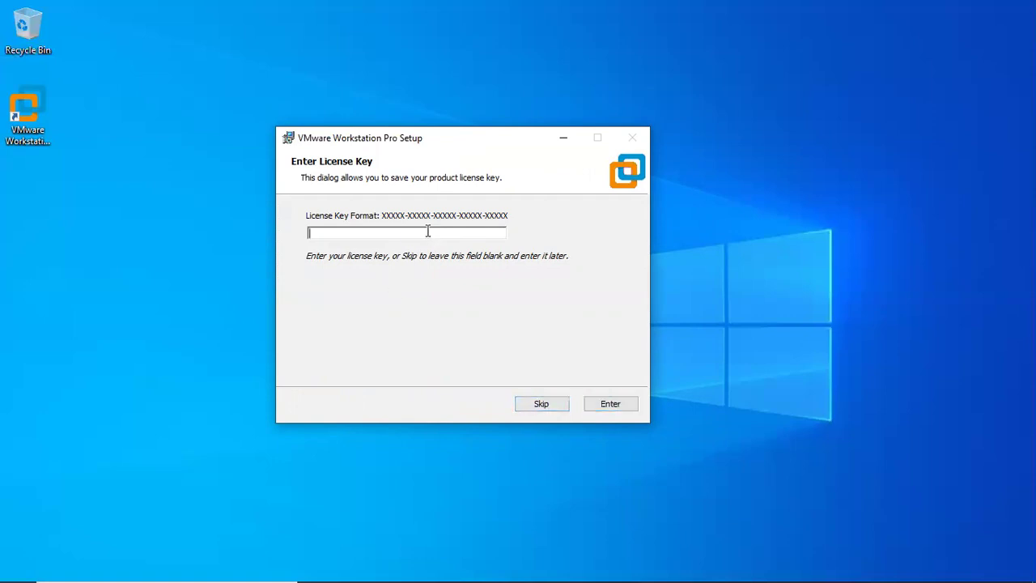
pyautogui.click(529, 402)
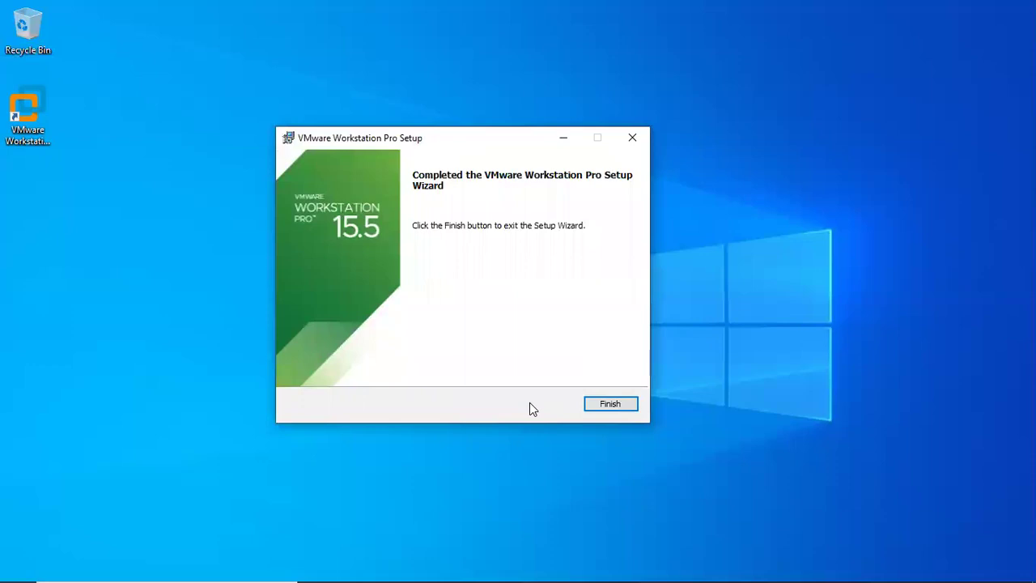
pyautogui.click(604, 401)
# Step: Refresh the desktop and launch VMware Workstation Pro from its desktop shortcut
pyautogui.rightClick(399, 186)
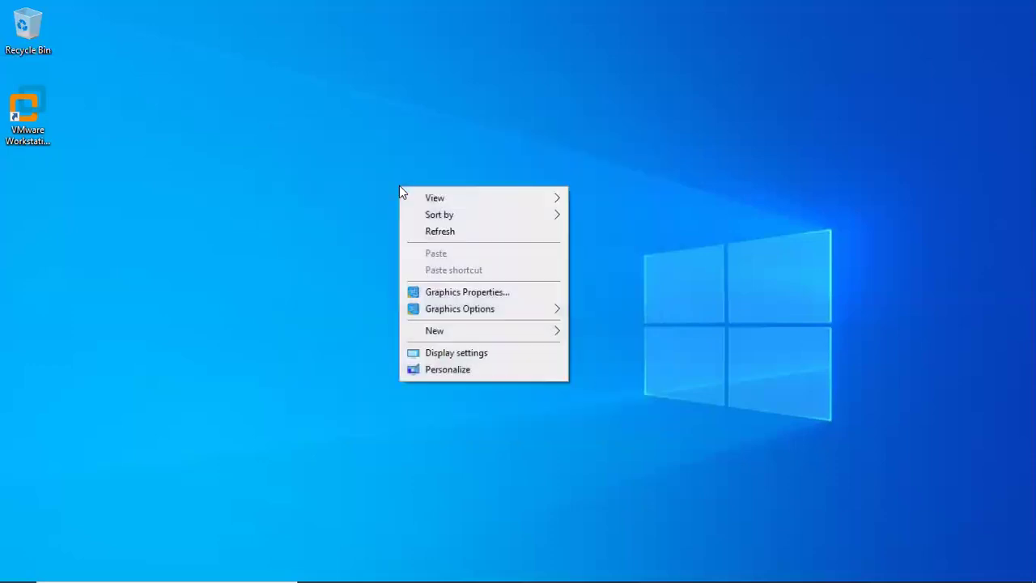
pyautogui.click(458, 234)
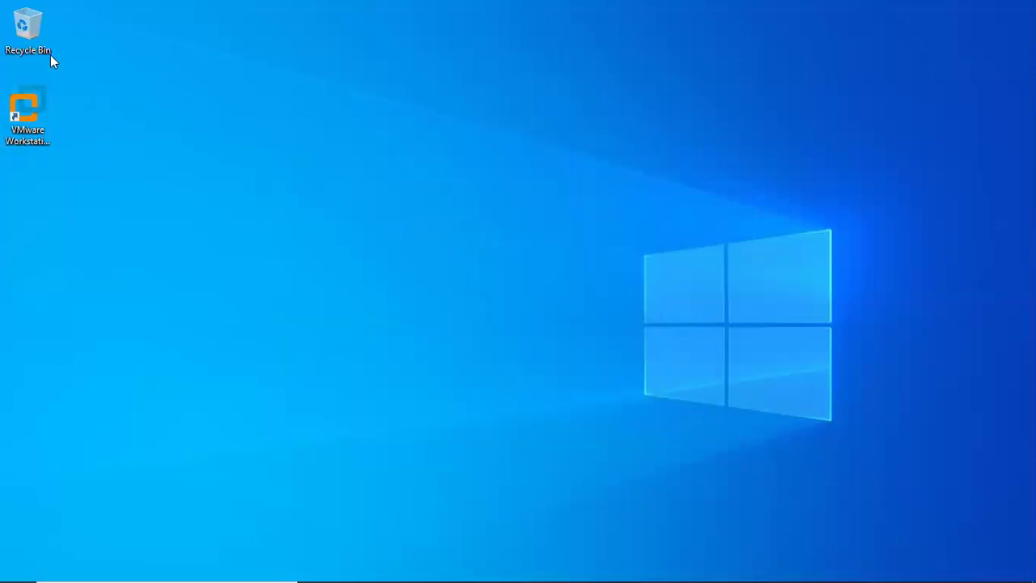
pyautogui.click(35, 103)
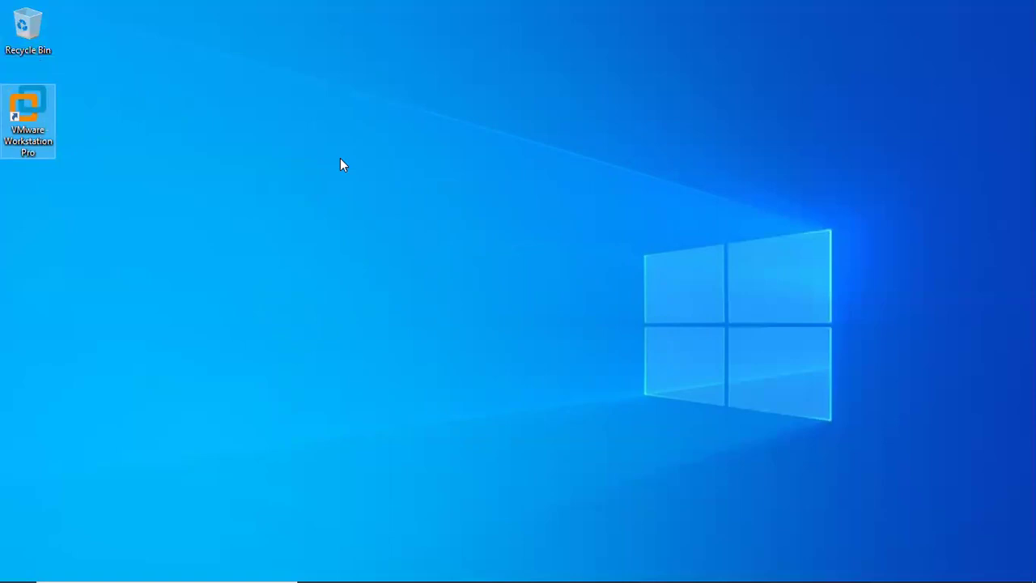
pyautogui.press('Return')
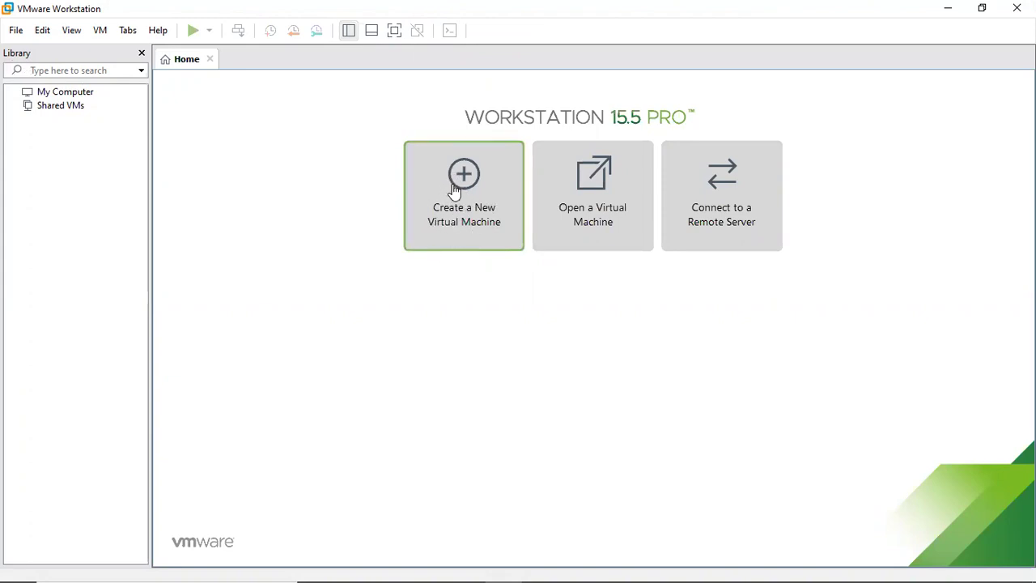
# Step: View the file dialog for opening an existing virtual machine and close it without choosing a file
pyautogui.click(568, 206)
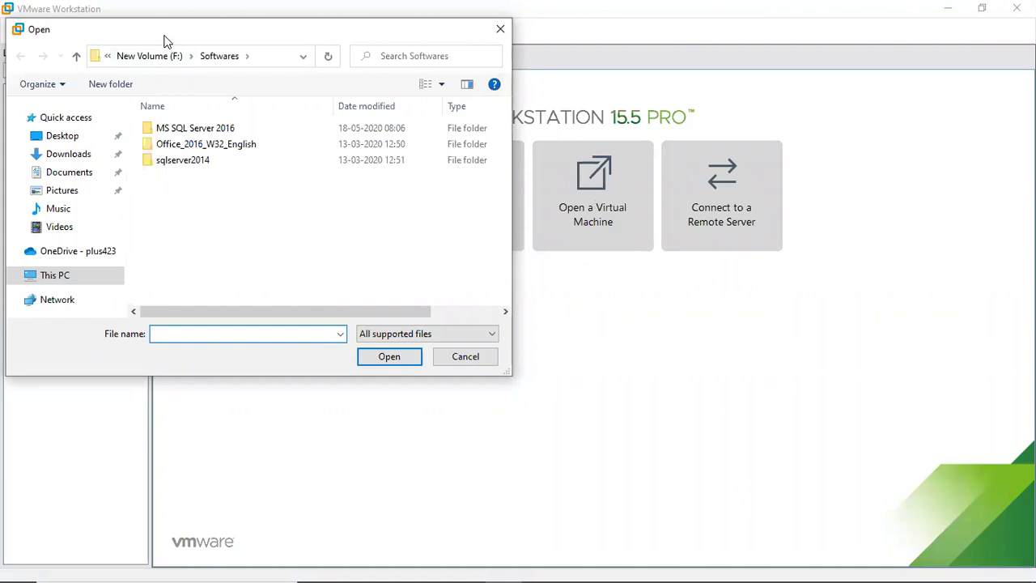
pyautogui.moveTo(166, 40); pyautogui.dragTo(165, 162)
pyautogui.click(486, 153)
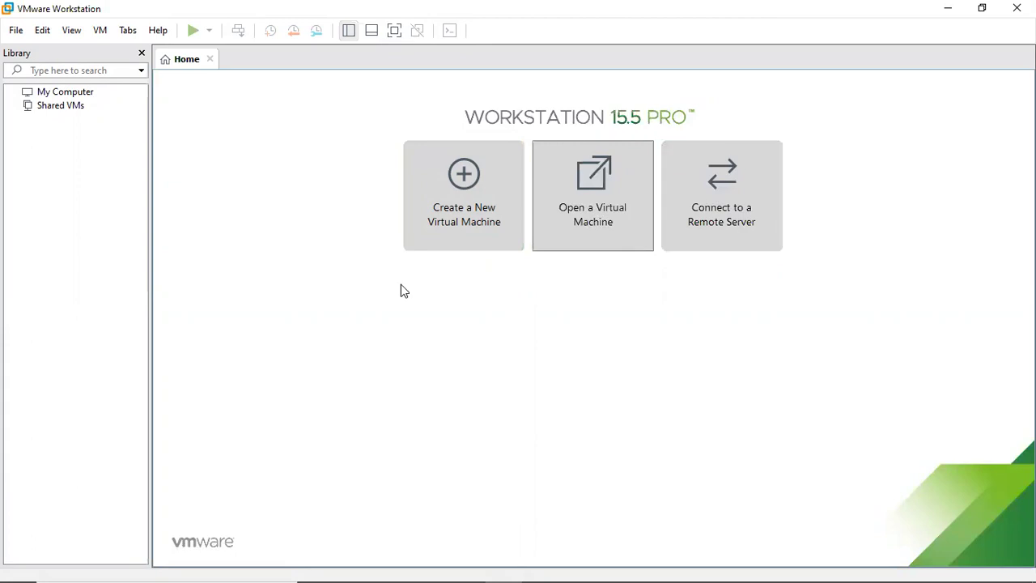
# Step: Open the My Computer overview of virtual machines from the library
pyautogui.click(69, 94)
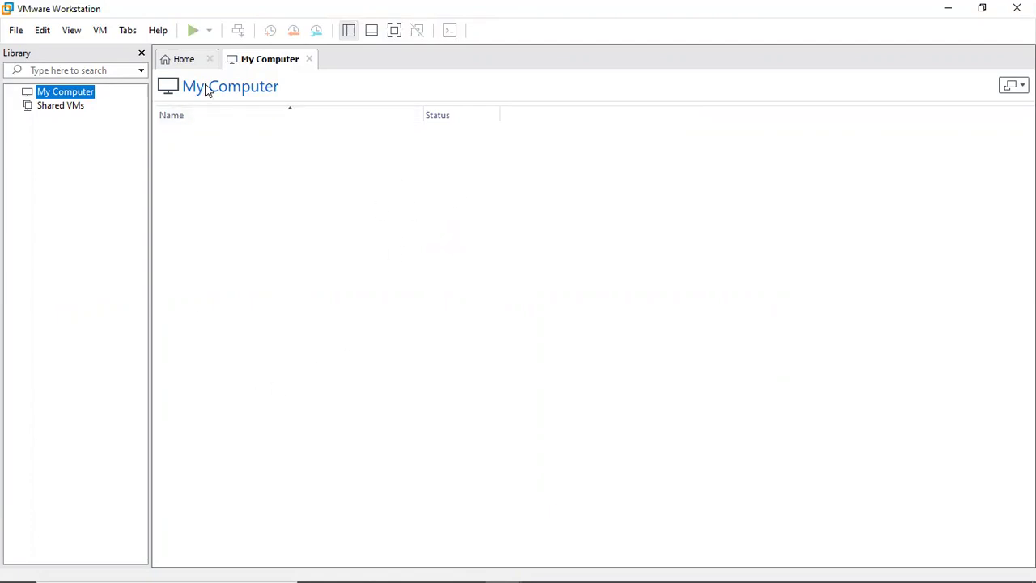
pyautogui.click(17, 31)
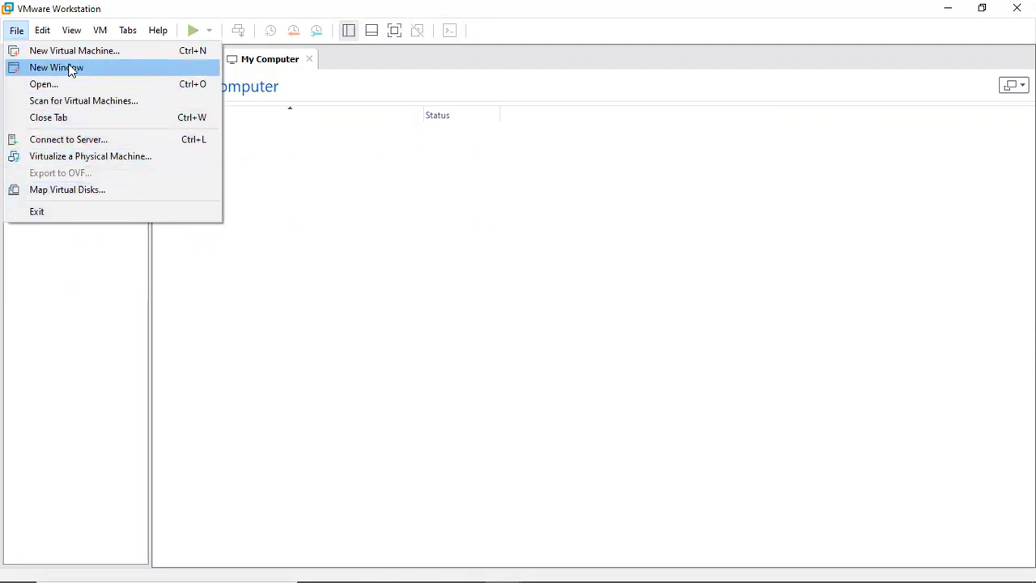
pyautogui.moveTo(47, 41)
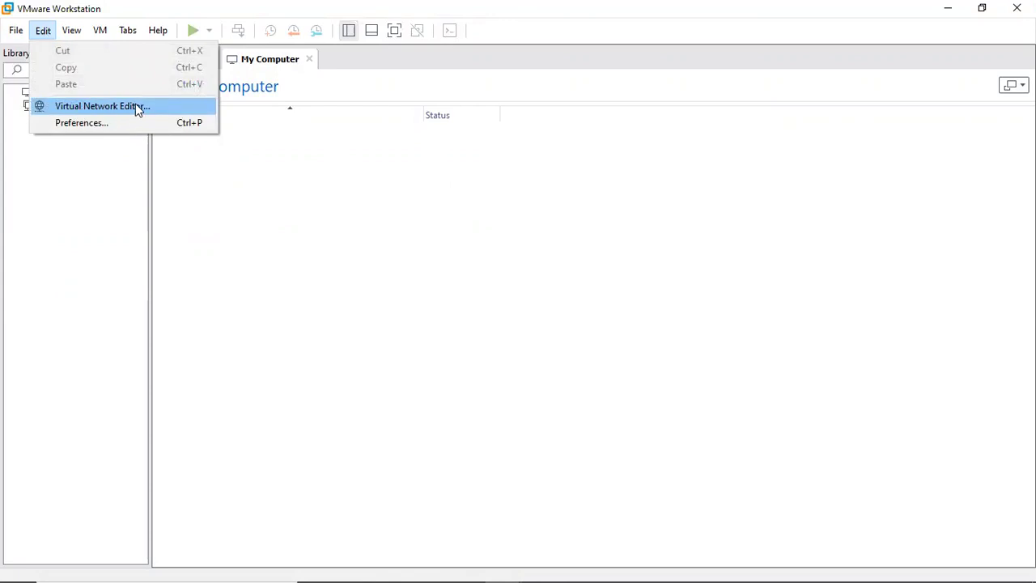
pyautogui.moveTo(161, 30)
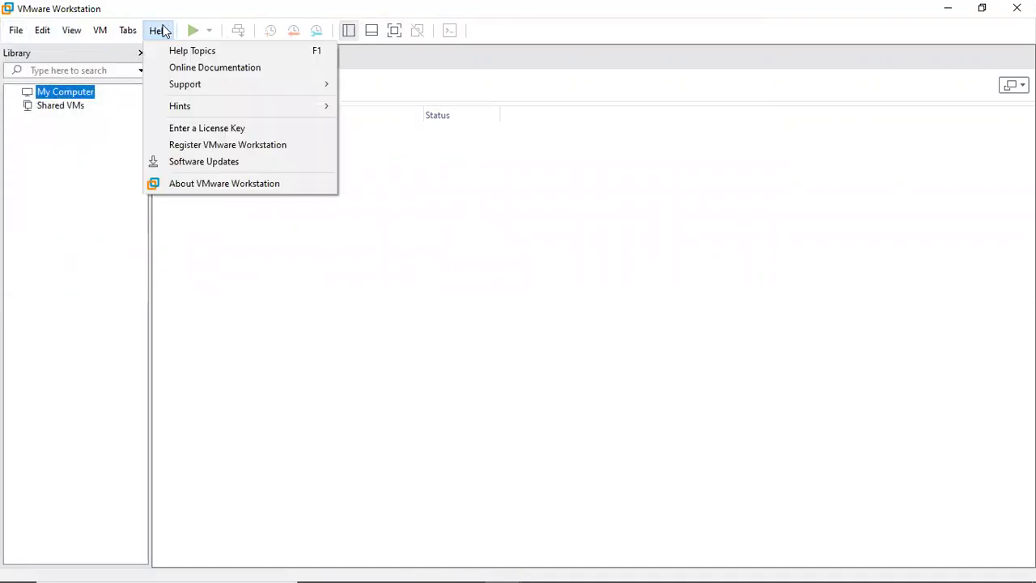
pyautogui.moveTo(99, 30)
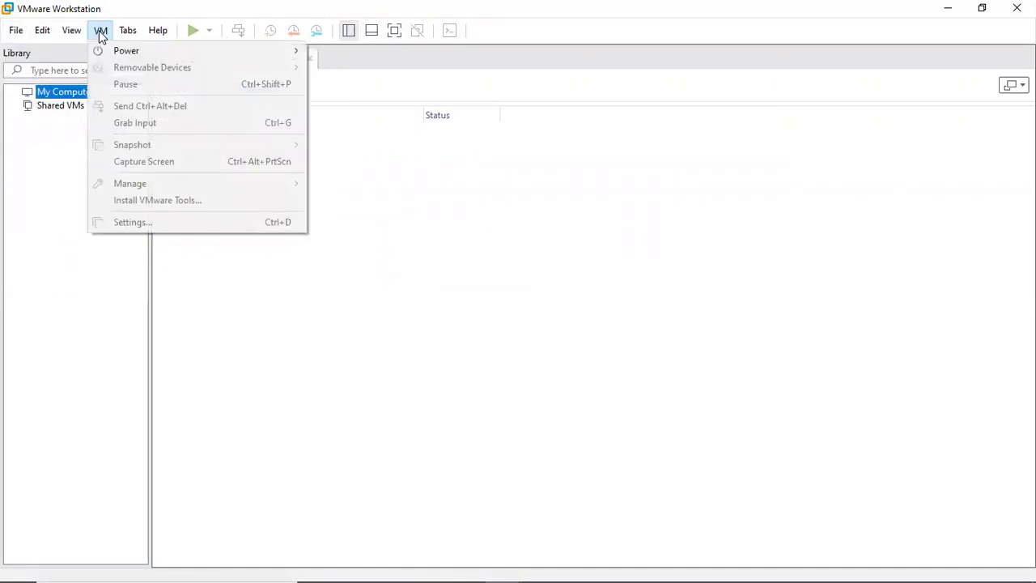
pyautogui.moveTo(125, 53)
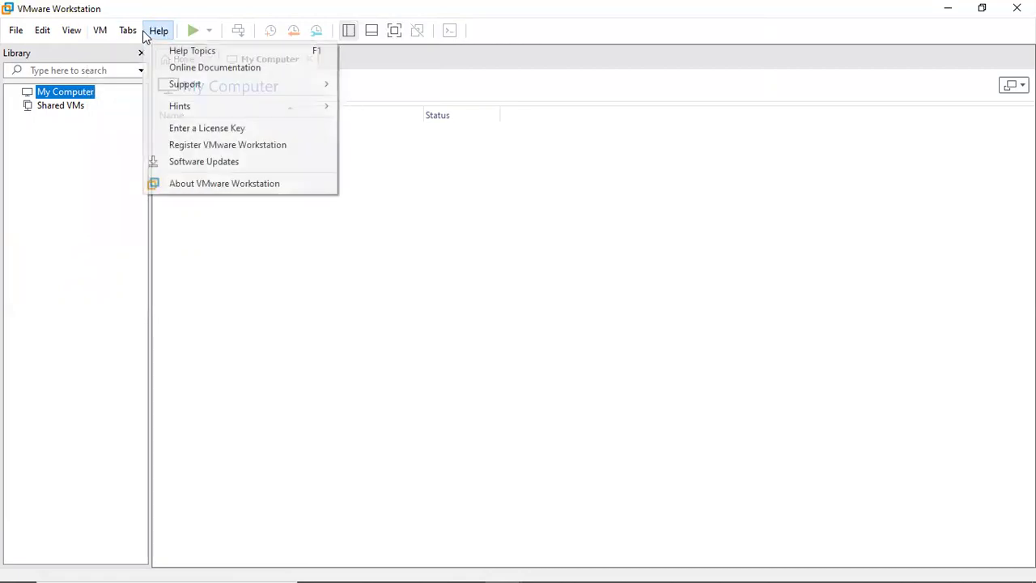
pyautogui.click(366, 251)
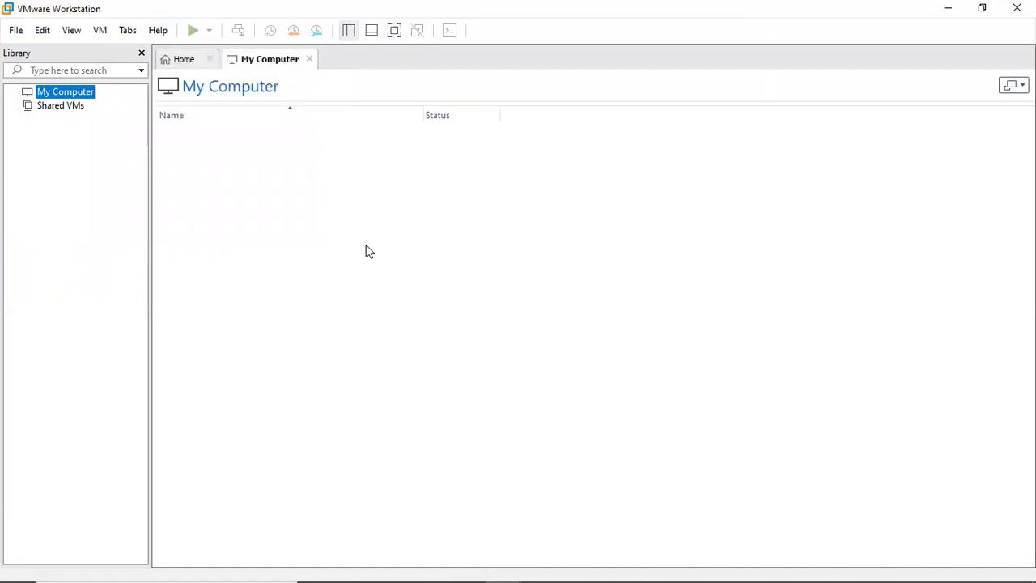